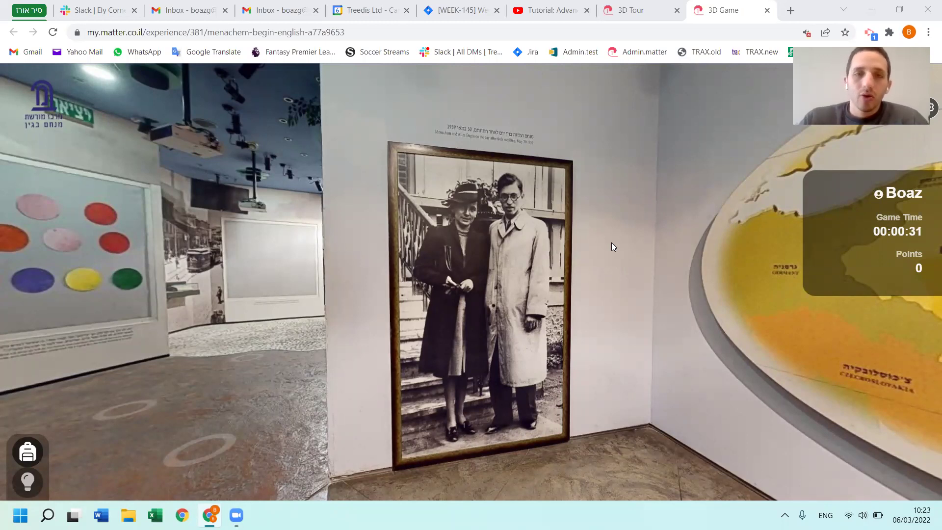
Step: Walk through the tour to the Poland map wall until its keypad lock is reachable
{"action": "left_click", "coordinate": [704, 327]}
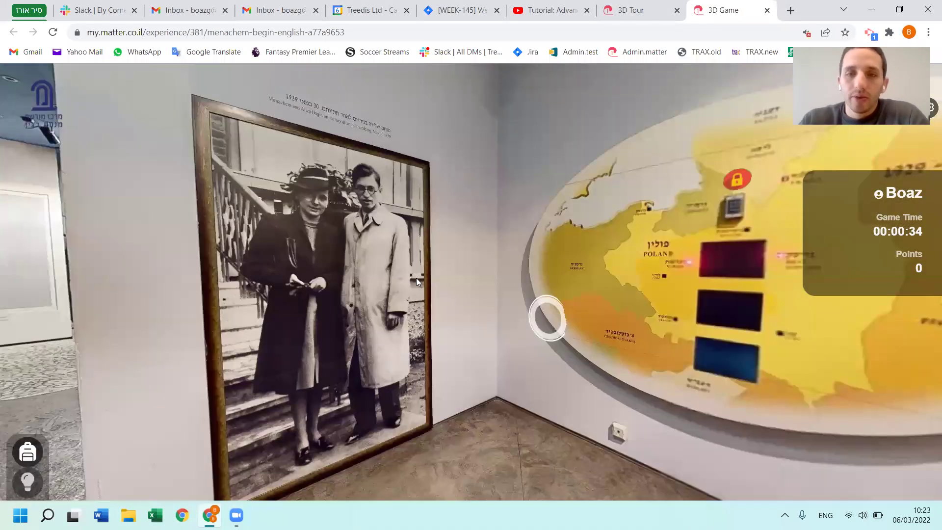
{"action": "left_click", "coordinate": [416, 277]}
{"action": "left_click", "coordinate": [483, 370]}
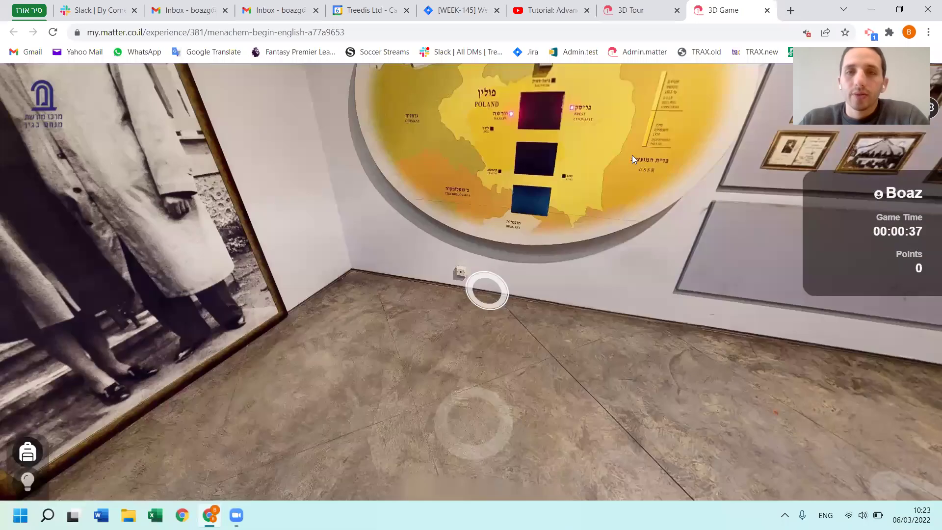
{"action": "left_click", "coordinate": [565, 291]}
{"action": "left_click", "coordinate": [571, 242]}
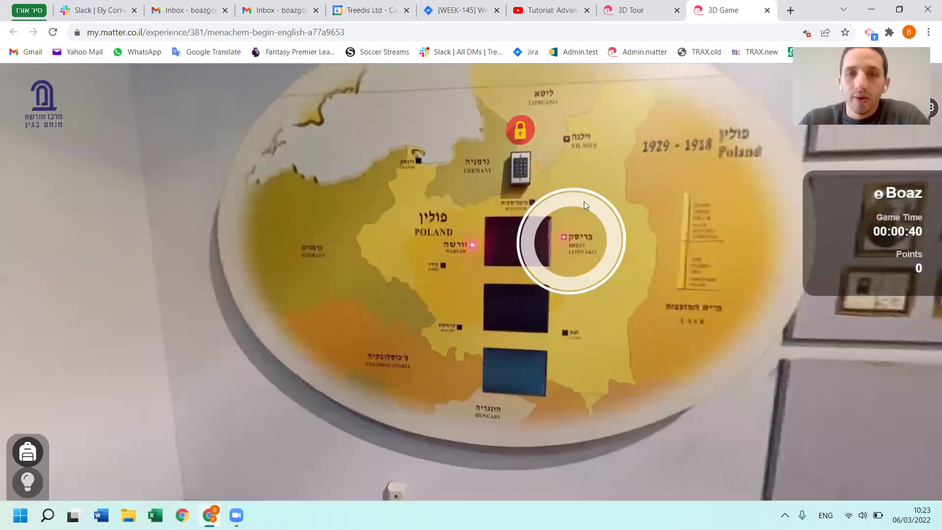
Step: Try code 458 on the map keypad, then unlock it with 538
{"action": "left_click", "coordinate": [521, 174]}
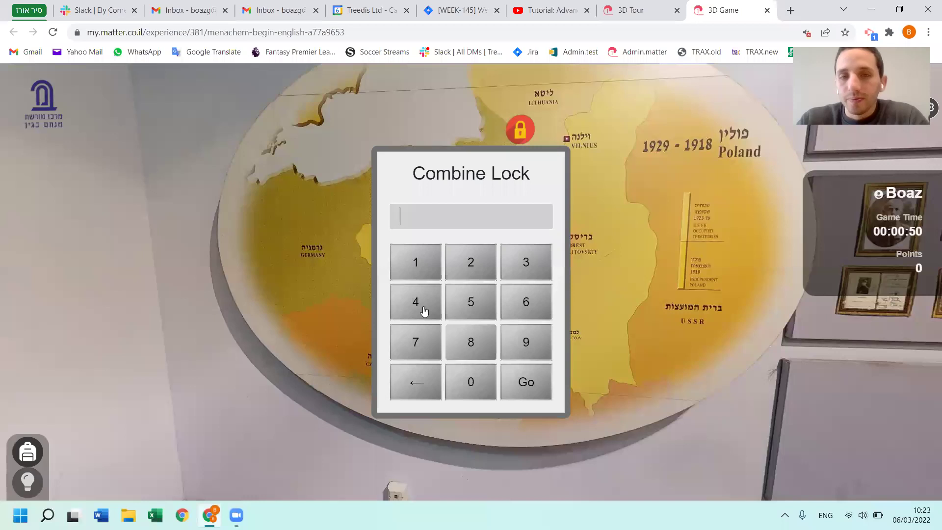
{"action": "type", "text": "458"}
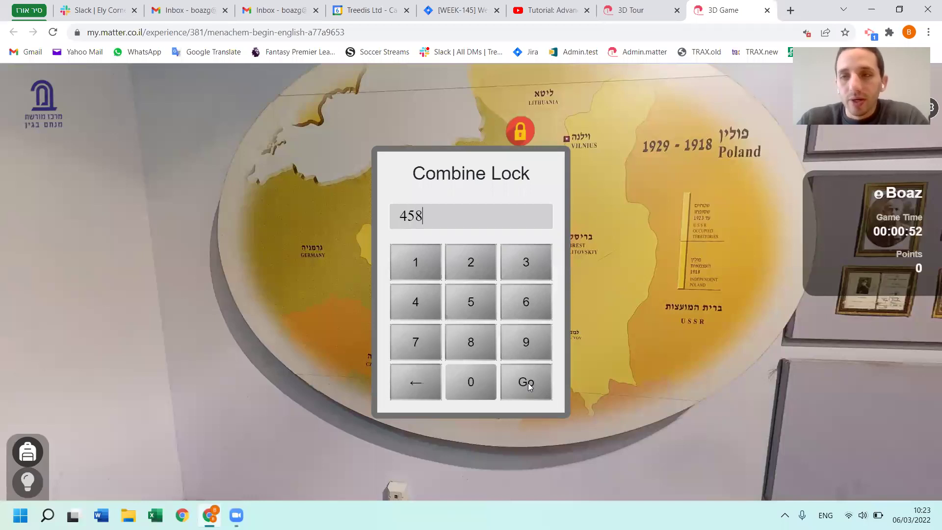
{"action": "key", "text": "Return"}
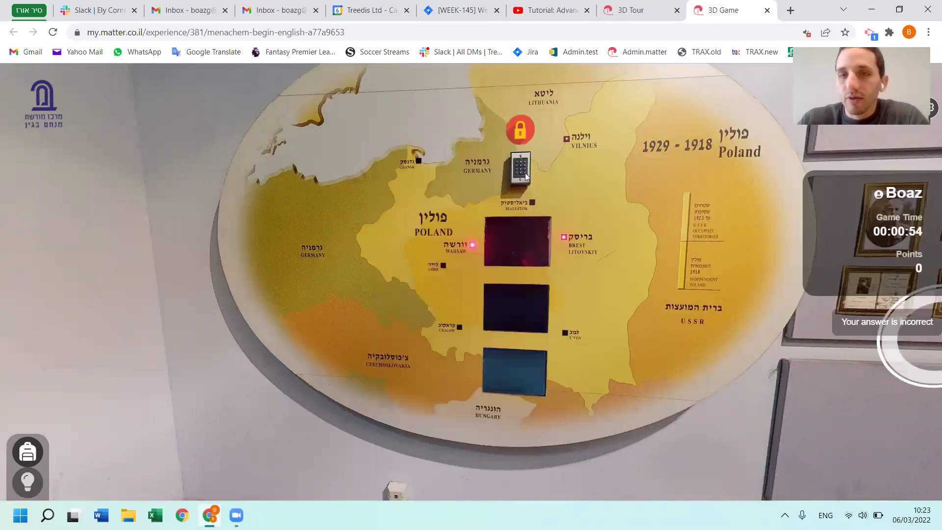
{"action": "left_click", "coordinate": [516, 250]}
{"action": "left_click", "coordinate": [523, 262]}
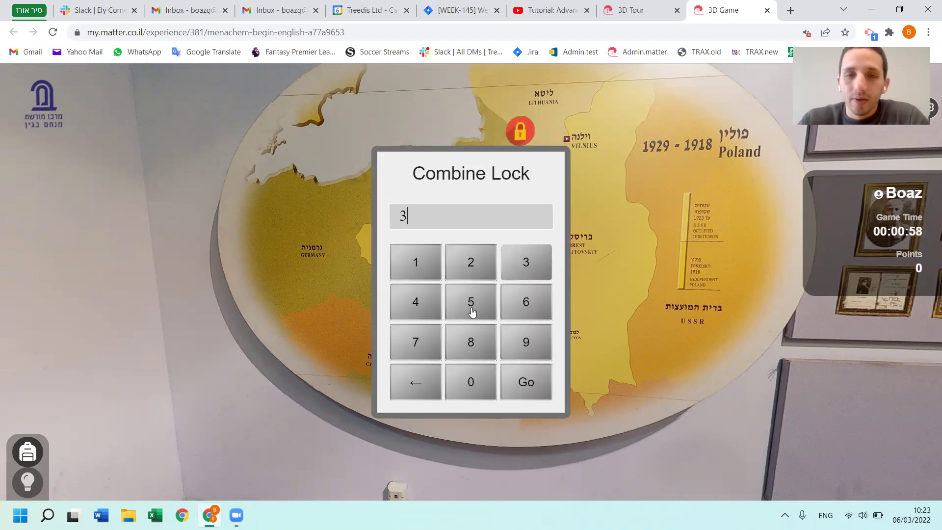
{"action": "left_click", "coordinate": [472, 312]}
{"action": "left_click", "coordinate": [511, 269]}
{"action": "left_click", "coordinate": [473, 341]}
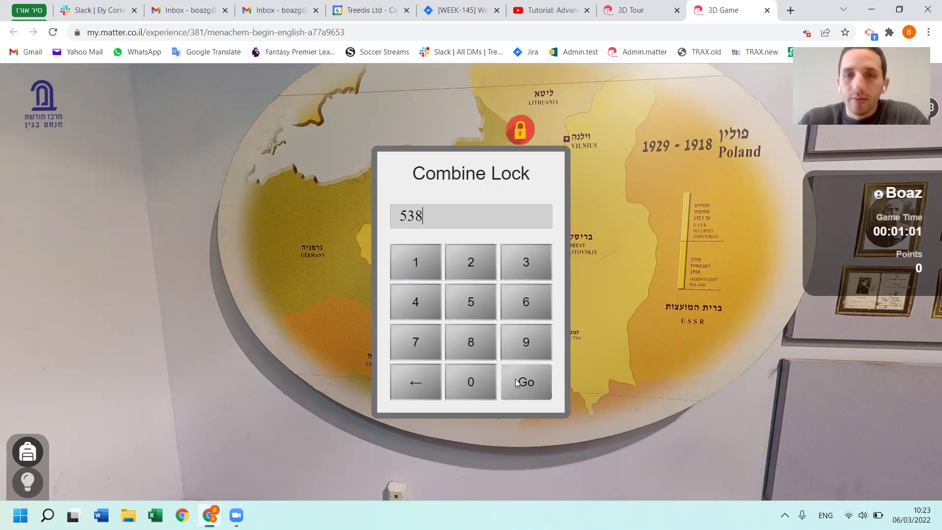
{"action": "left_click", "coordinate": [524, 381]}
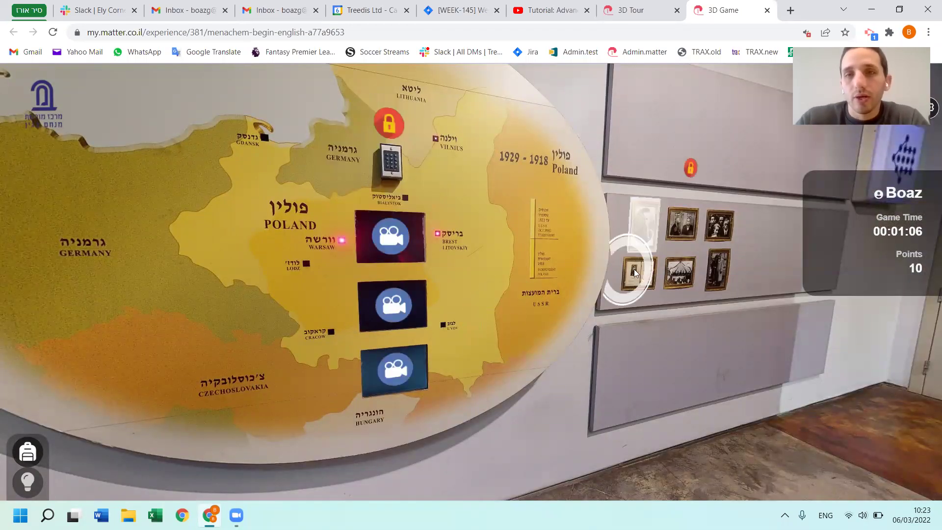
Step: Close the 3D Game and start a new code lock from Experience Features > Locks
{"action": "left_click", "coordinate": [767, 11]}
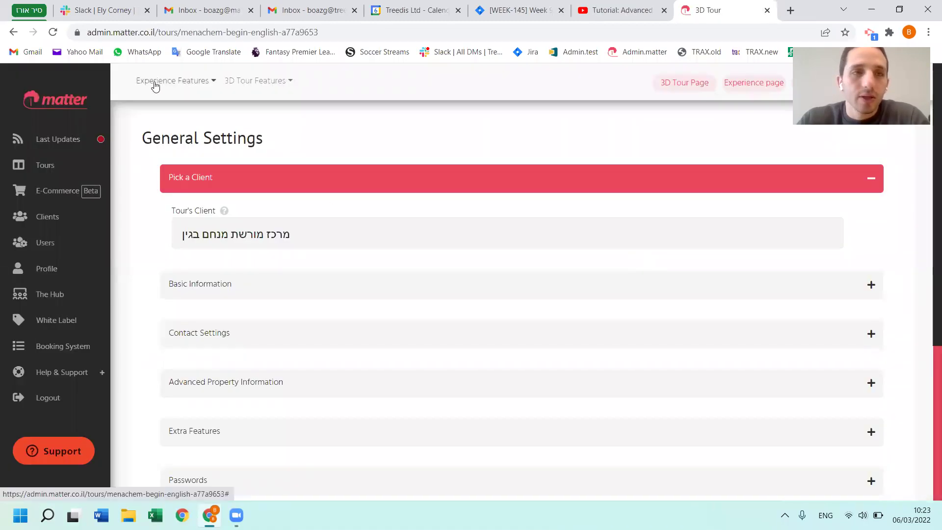
{"action": "left_click", "coordinate": [194, 88]}
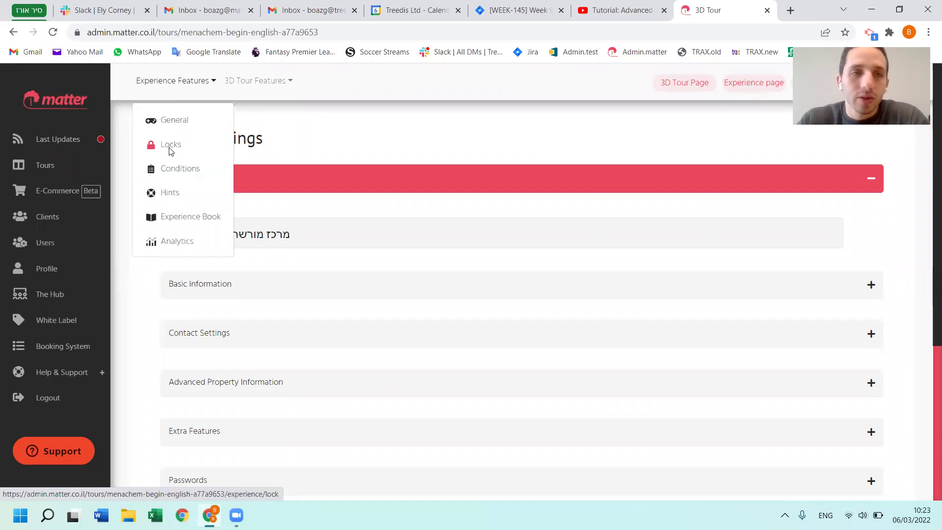
{"action": "left_click", "coordinate": [170, 146]}
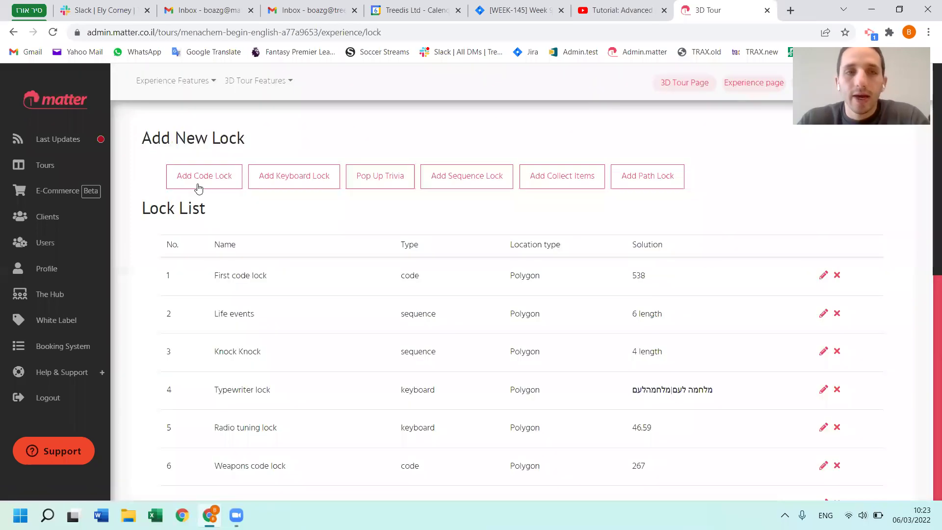
{"action": "left_click", "coordinate": [200, 179]}
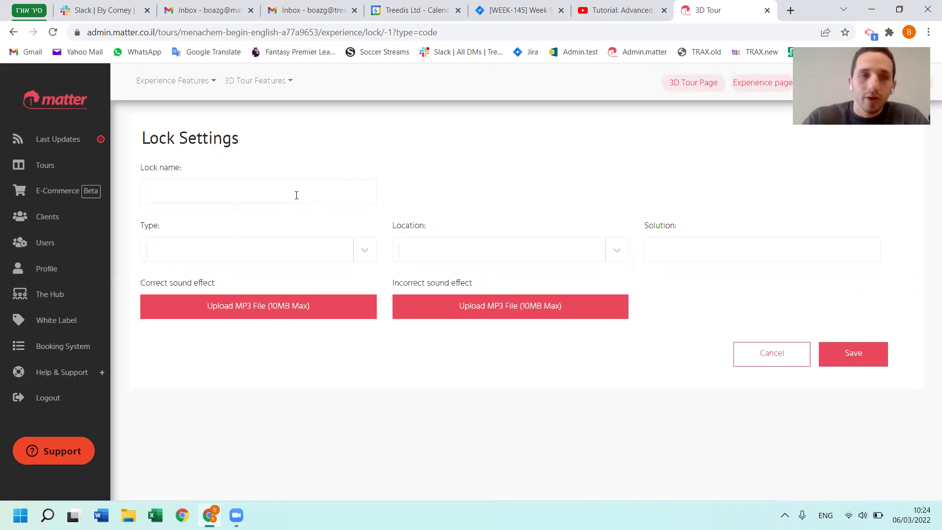
Step: Name the lock 'Test 1', with type Polygon and location Code list
{"action": "left_click", "coordinate": [295, 195]}
{"action": "type", "text": "Tes"}
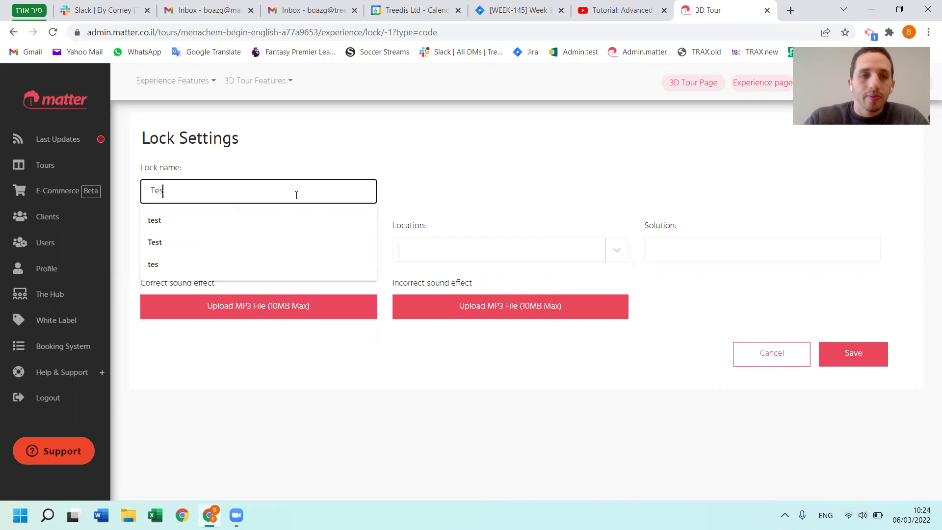
{"action": "type", "text": "t 1"}
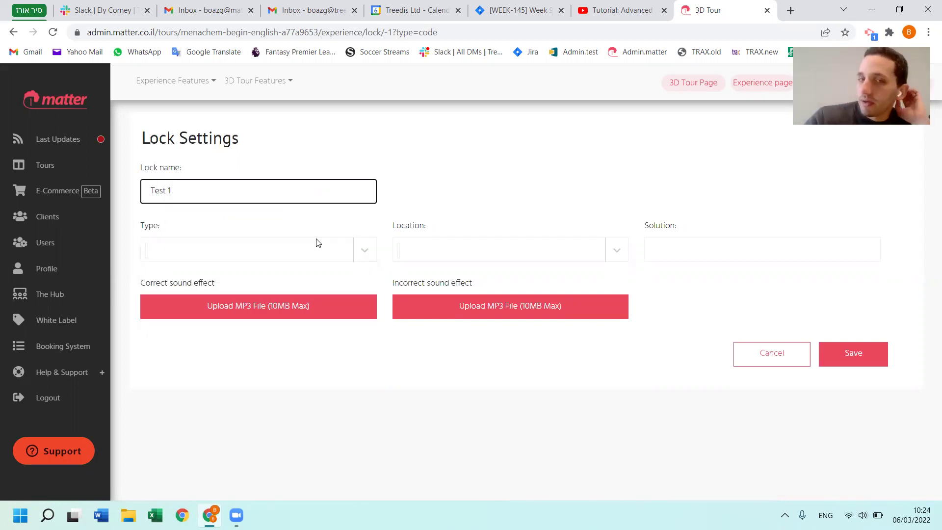
{"action": "left_click", "coordinate": [316, 243]}
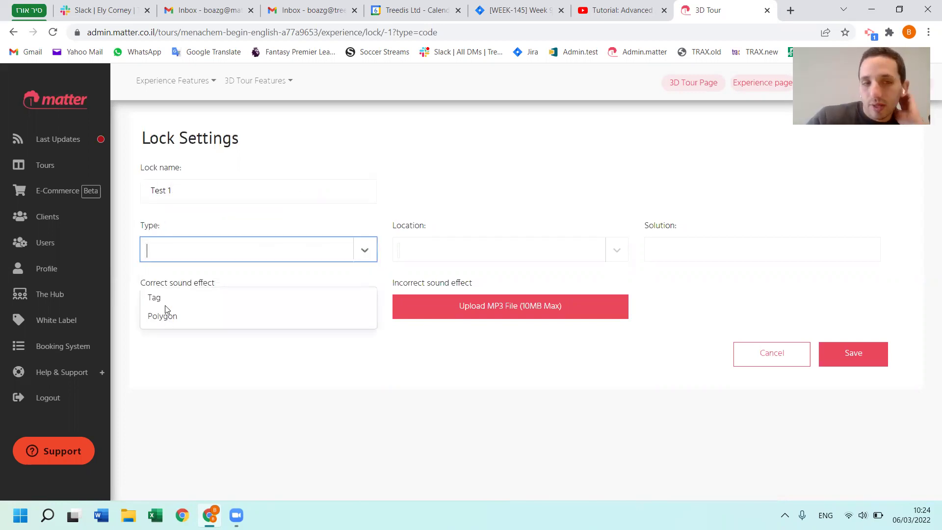
{"action": "left_click", "coordinate": [165, 317]}
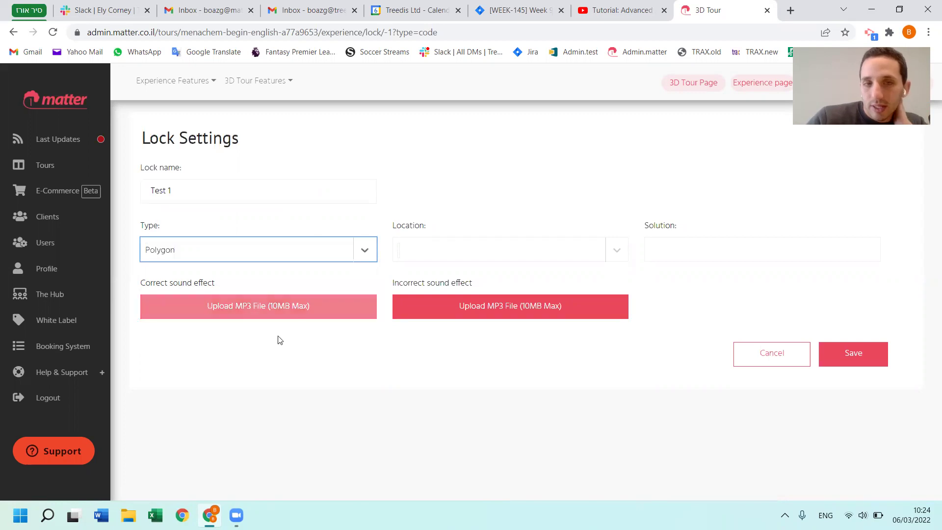
{"action": "left_click", "coordinate": [440, 250]}
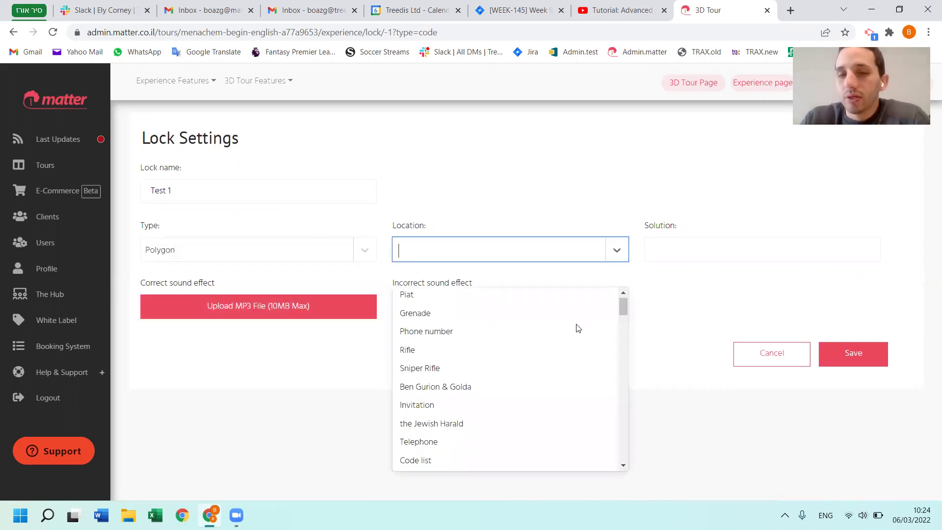
{"action": "scroll", "coordinate": [576, 323], "scroll_direction": "down", "scroll_amount": 5}
{"action": "scroll", "coordinate": [554, 380], "scroll_direction": "down", "scroll_amount": 5}
{"action": "scroll", "coordinate": [554, 381], "scroll_direction": "up", "scroll_amount": 2}
{"action": "scroll", "coordinate": [553, 378], "scroll_direction": "up", "scroll_amount": 5}
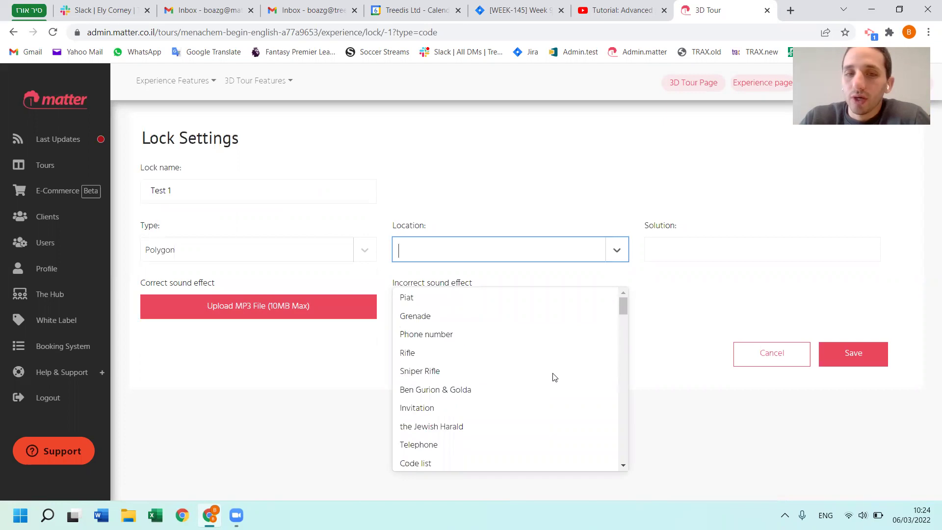
{"action": "scroll", "coordinate": [470, 378], "scroll_direction": "down", "scroll_amount": 2}
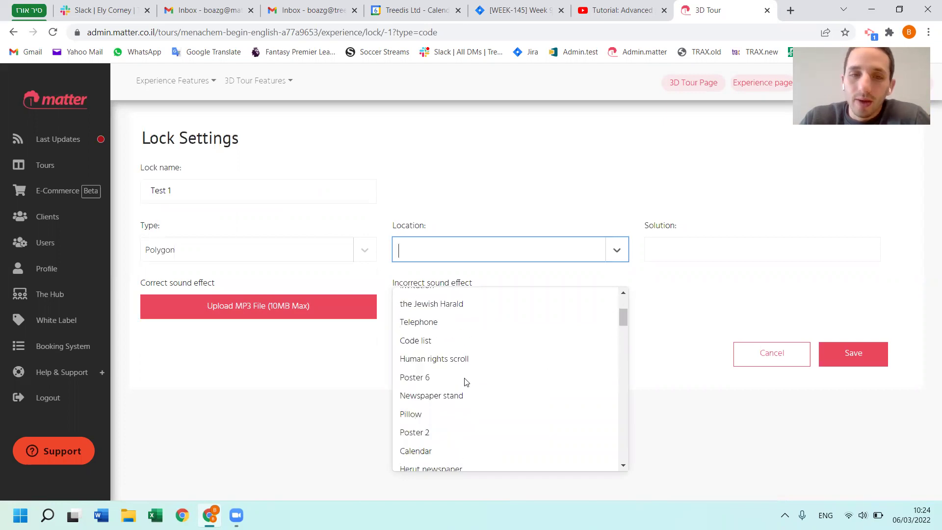
{"action": "left_click", "coordinate": [420, 342]}
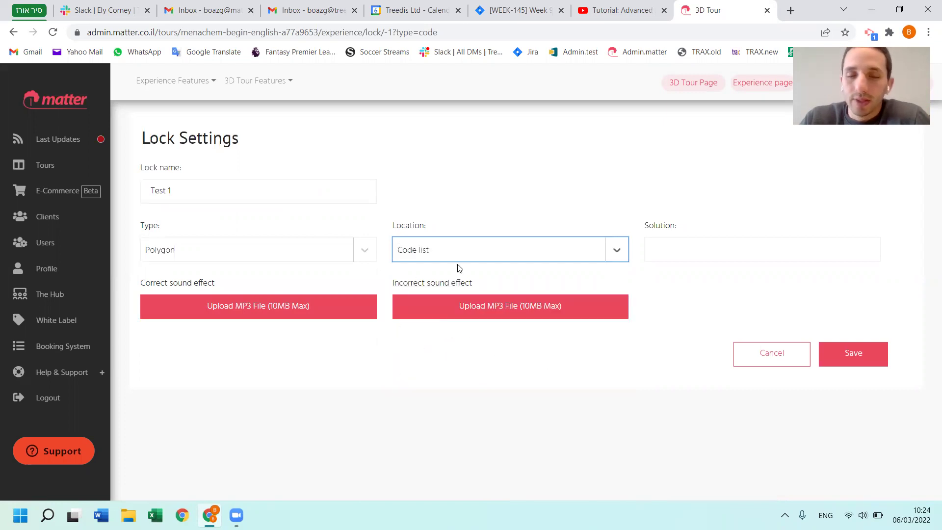
Step: Enter 125654 in the Test 1 lock's Solution field
{"action": "left_click", "coordinate": [726, 249]}
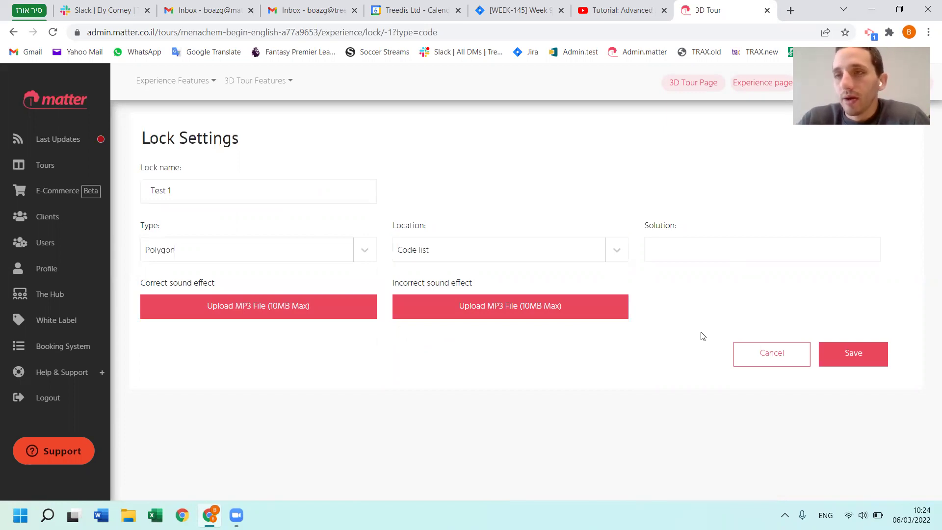
{"action": "type", "text": "123"}
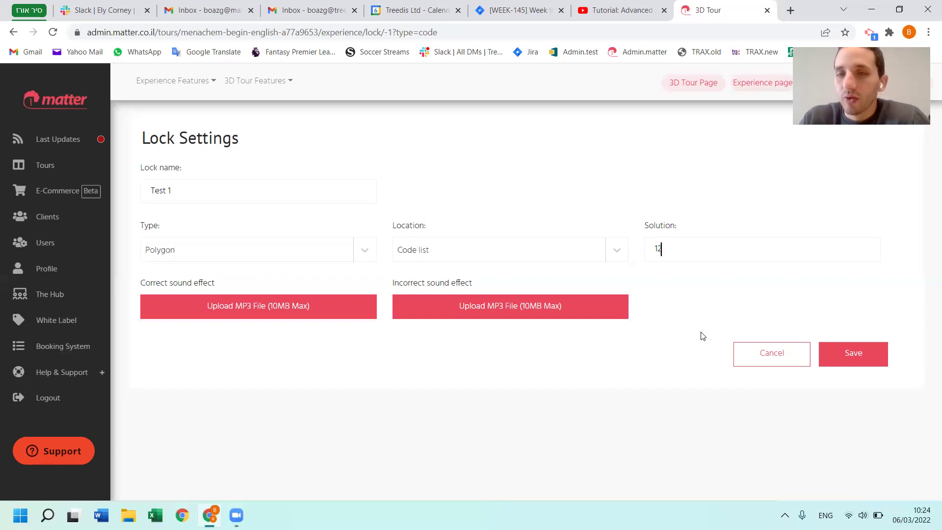
{"action": "type", "text": "5654"}
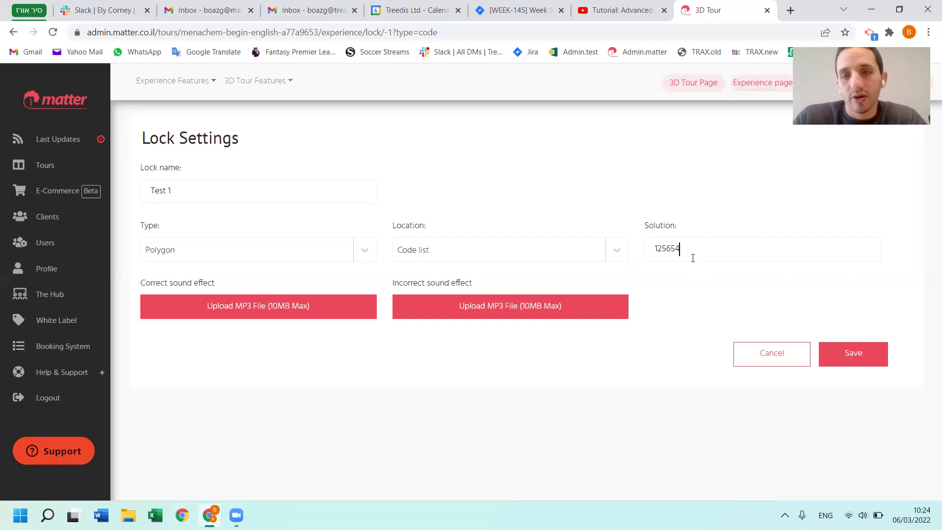
{"action": "left_click_drag", "start_coordinate": [692, 255], "coordinate": [658, 261]}
{"action": "left_click", "coordinate": [655, 266]}
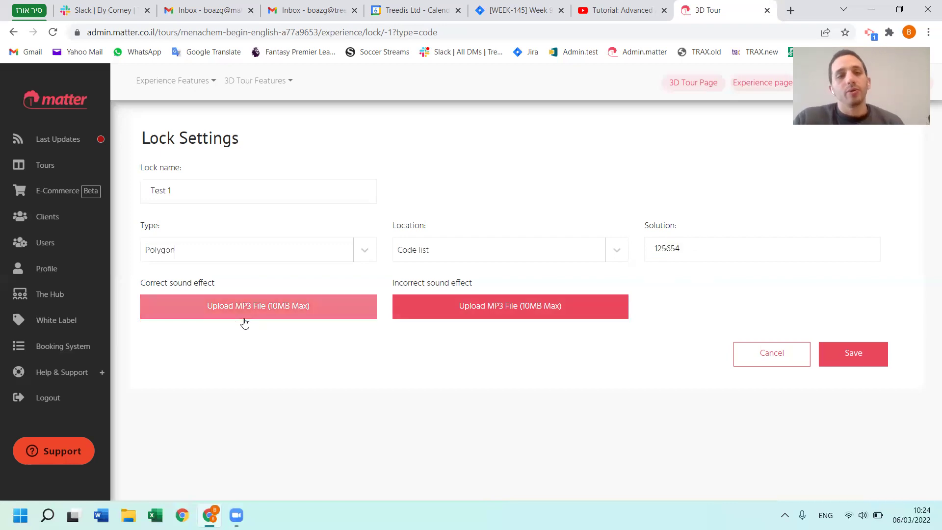